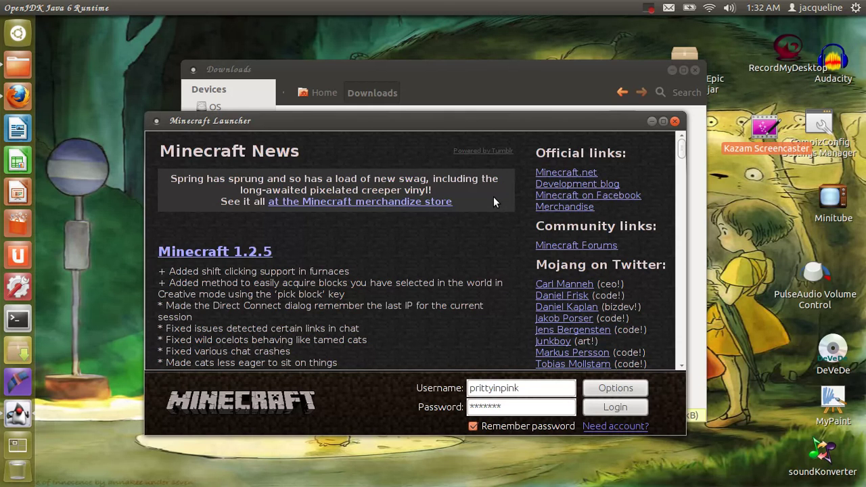
- Raise the Downloads window holding minecraft.jar in front of the Minecraft Launcher
{"action": "left_click", "coordinate": [479, 68]}
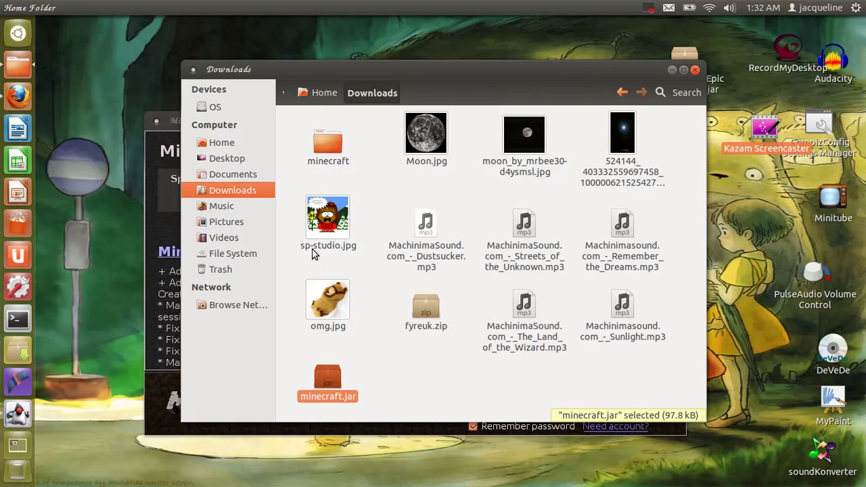
{"action": "double_click", "coordinate": [334, 379]}
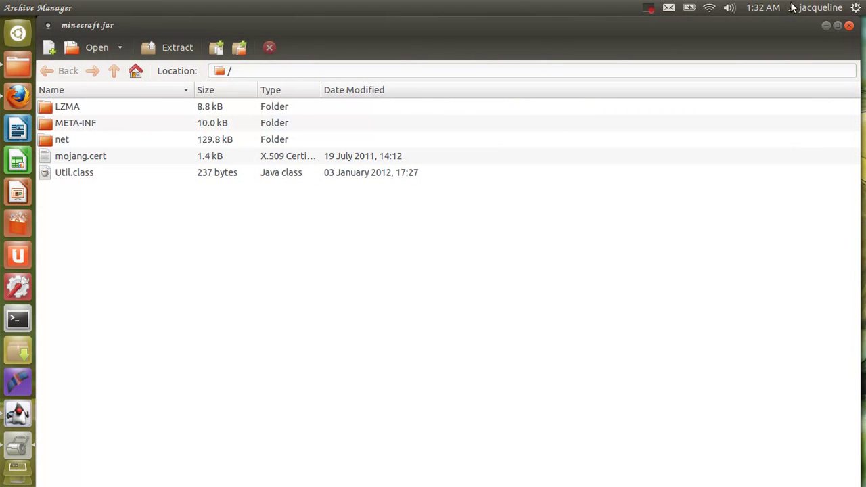
- Close the archive view, show the Downloads path via Go > Location, and return to the launcher
{"action": "left_click", "coordinate": [850, 26]}
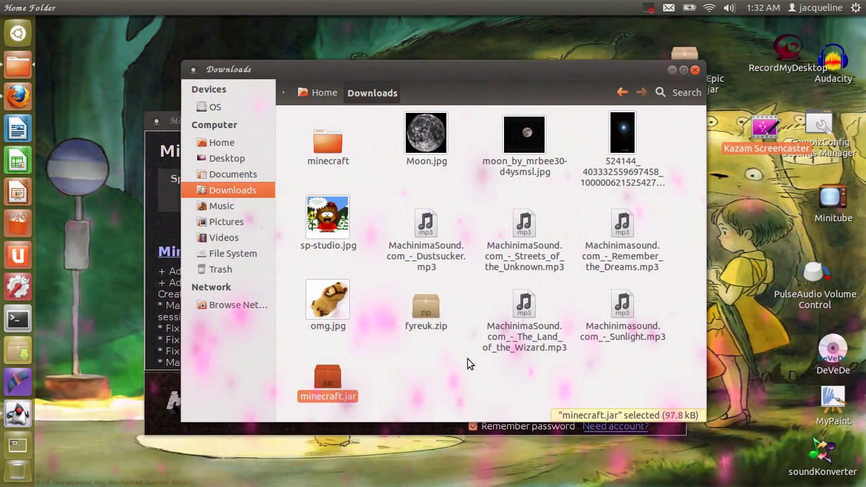
{"action": "mouse_move", "coordinate": [525, 69]}
{"action": "left_mouse_down"}
{"action": "mouse_move", "coordinate": [506, 161]}
{"action": "mouse_move", "coordinate": [509, 81]}
{"action": "left_mouse_up"}
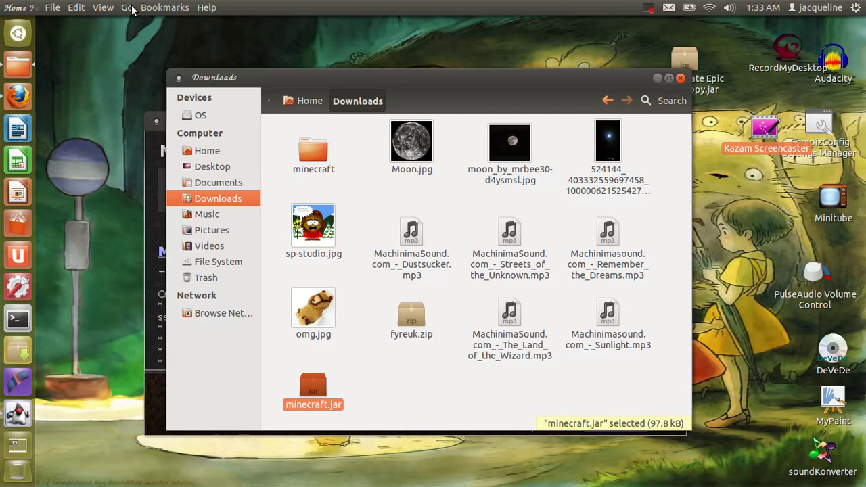
{"action": "left_click", "coordinate": [129, 8]}
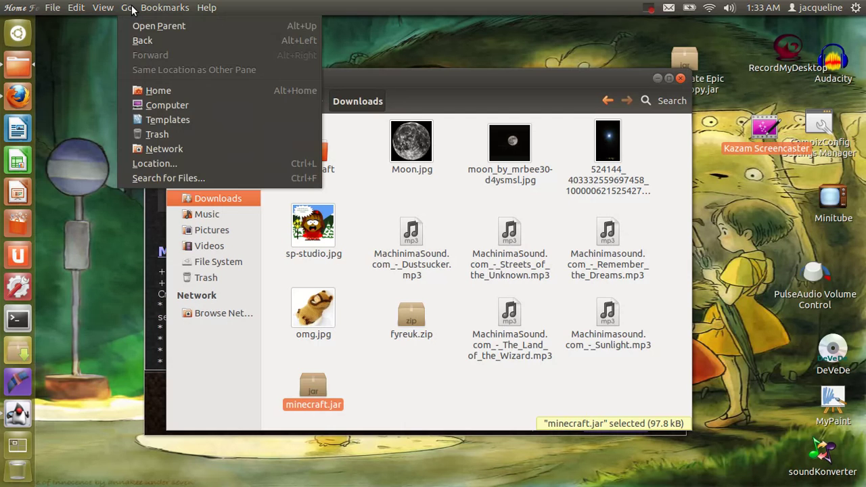
{"action": "left_click", "coordinate": [159, 163]}
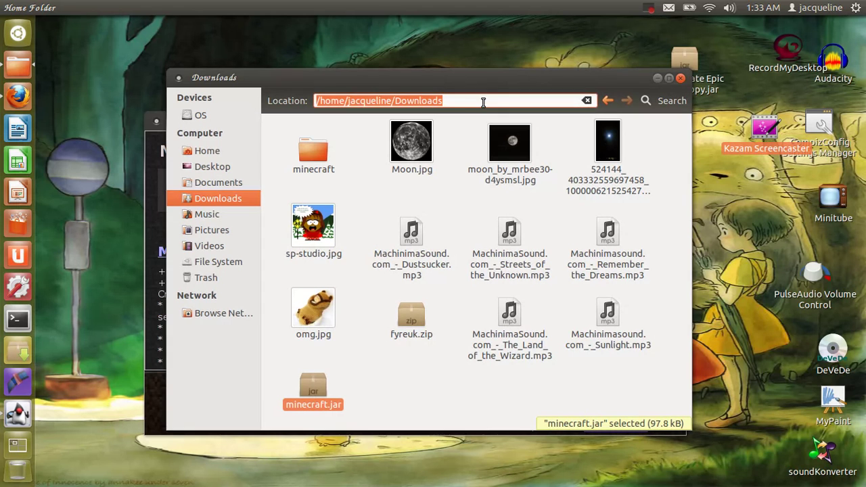
{"action": "left_click", "coordinate": [155, 148]}
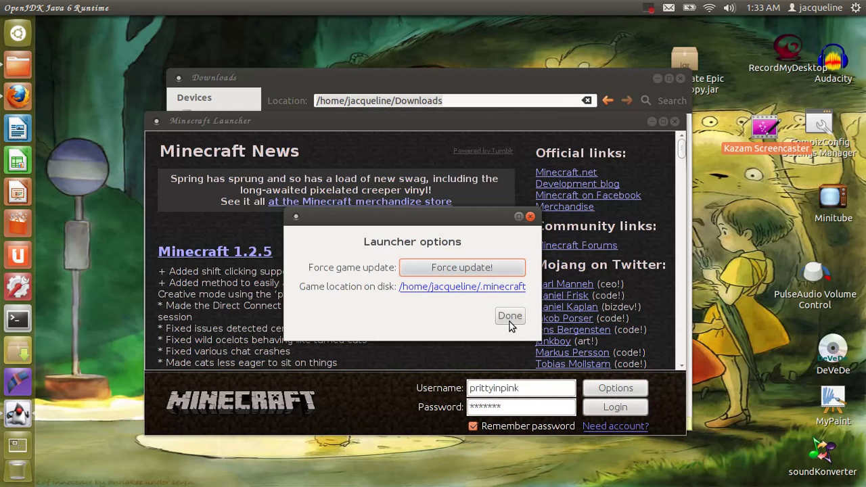
- Close the launcher options after noting the .minecraft game location, then raise the Downloads window
{"action": "left_click", "coordinate": [531, 218]}
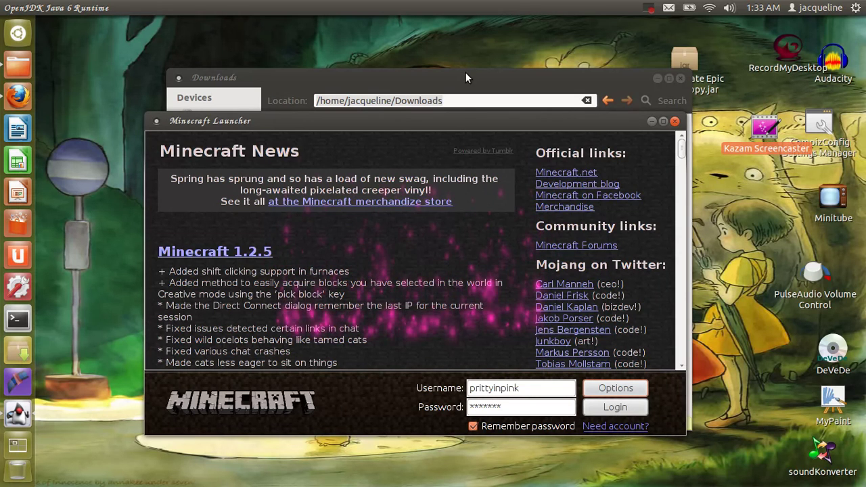
{"action": "left_click", "coordinate": [466, 77]}
- Edit the path to /home/jacqueline/.minecraft/ in place of Downloads
{"action": "left_click", "coordinate": [447, 100]}
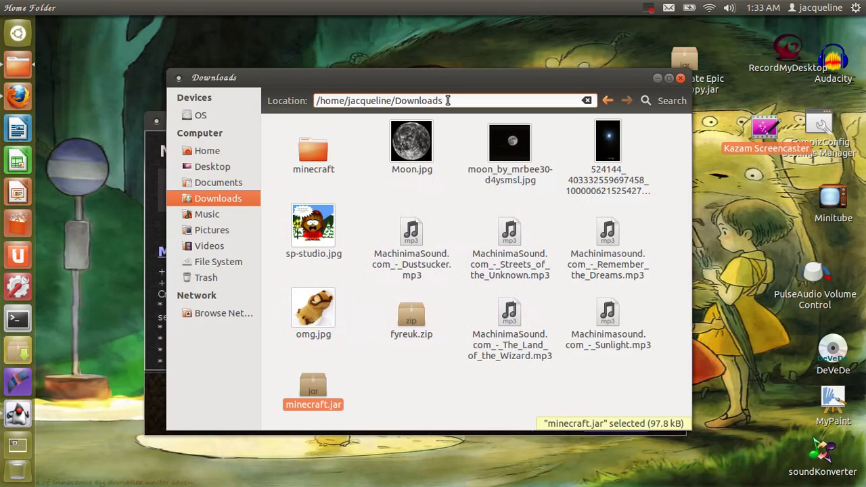
{"action": "key", "text": "BackSpace"}
{"action": "key", "text": "BackSpace"}
{"action": "key", "text": "BackSpace"}
{"action": "key", "text": "BackSpace"}
{"action": "key", "text": "BackSpace"}
{"action": "key", "text": "BackSpace"}
{"action": "key", "text": "BackSpace"}
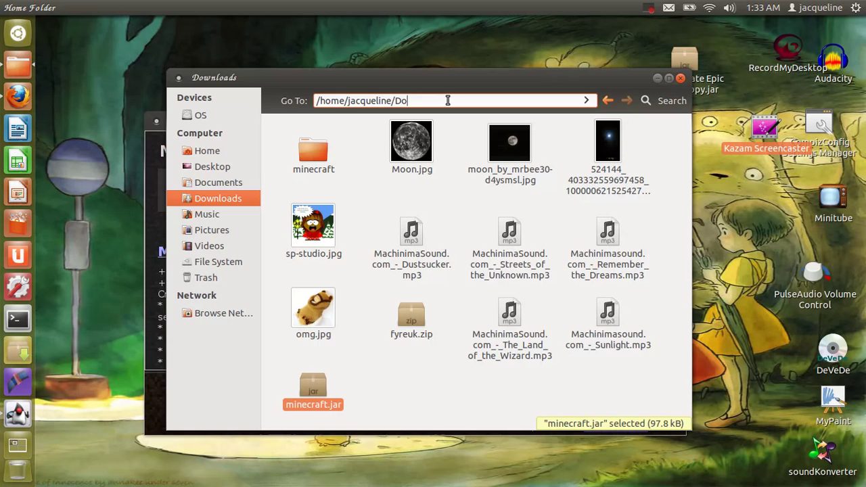
{"action": "key", "text": "BackSpace"}
{"action": "key", "text": "BackSpace"}
{"action": "key", "text": "BackSpace"}
{"action": "type", "text": "/"}
{"action": "type", "text": ".minecraf"}
{"action": "type", "text": "t"}
{"action": "type", "text": "/"}
- Open the hidden .minecraft folder listing bin, saves and texturepacks, then close its window
{"action": "key", "text": "Return"}
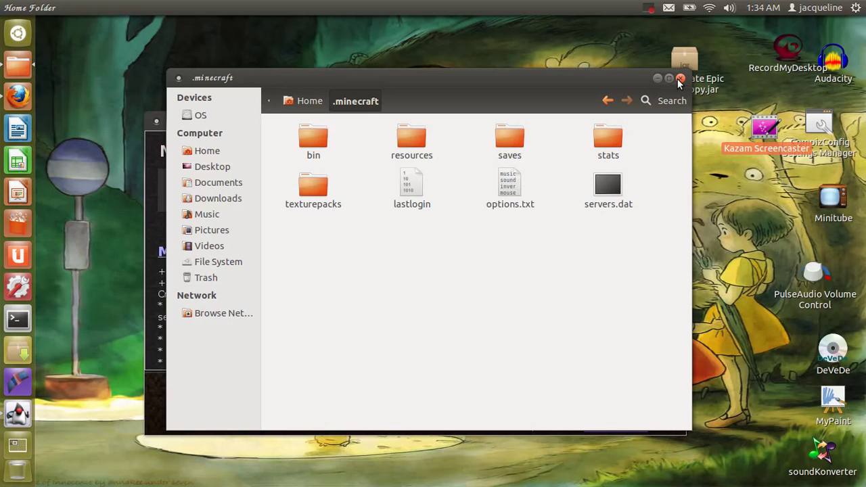
{"action": "left_click", "coordinate": [678, 79]}
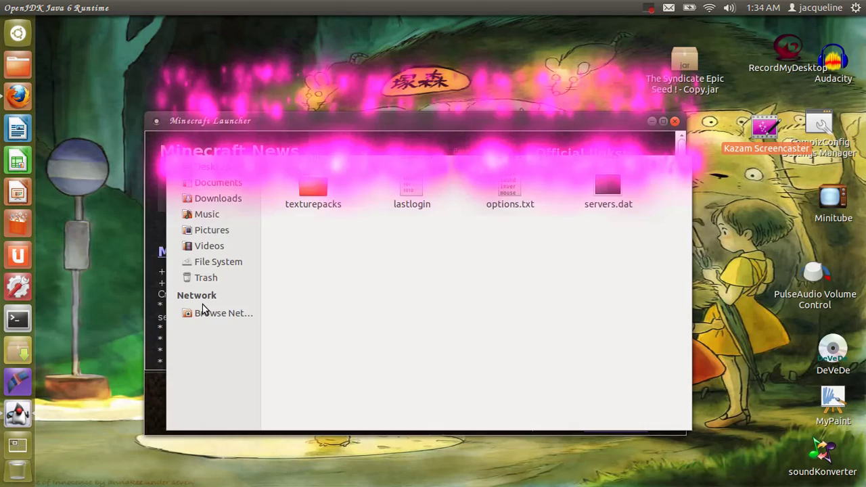